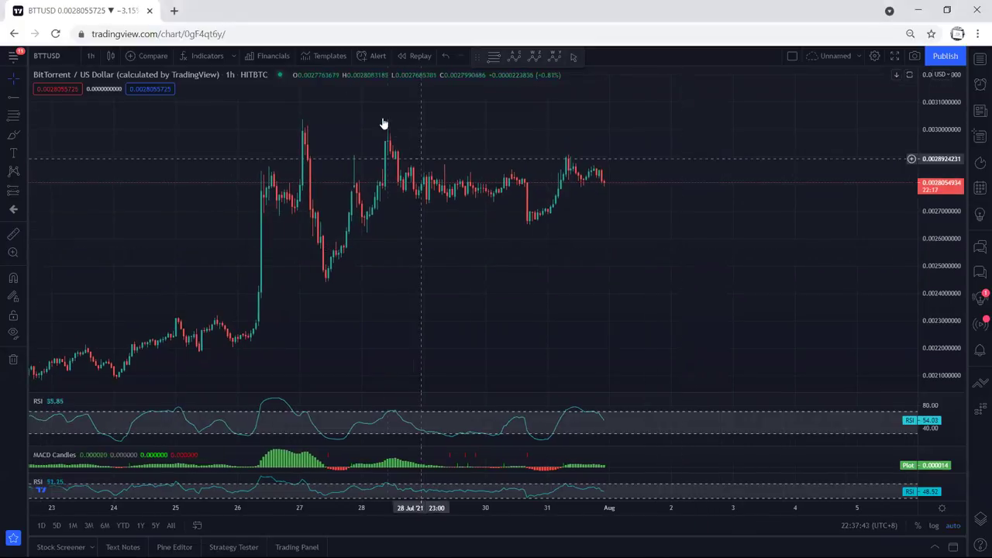
Mark up and circle the 27–31 July consolidation on the hourly chart with pen strokes, and erase the markings.
drag(412, 169, 472, 178)
drag(408, 190, 439, 190)
mouse_move(516, 180)
mouse_down()
mouse_move(528, 221)
mouse_move(572, 161)
mouse_up()
mouse_move(525, 228)
mouse_down()
mouse_move(569, 200)
mouse_move(569, 148)
mouse_move(536, 198)
mouse_move(532, 221)
mouse_move(546, 223)
mouse_up()
key(e)
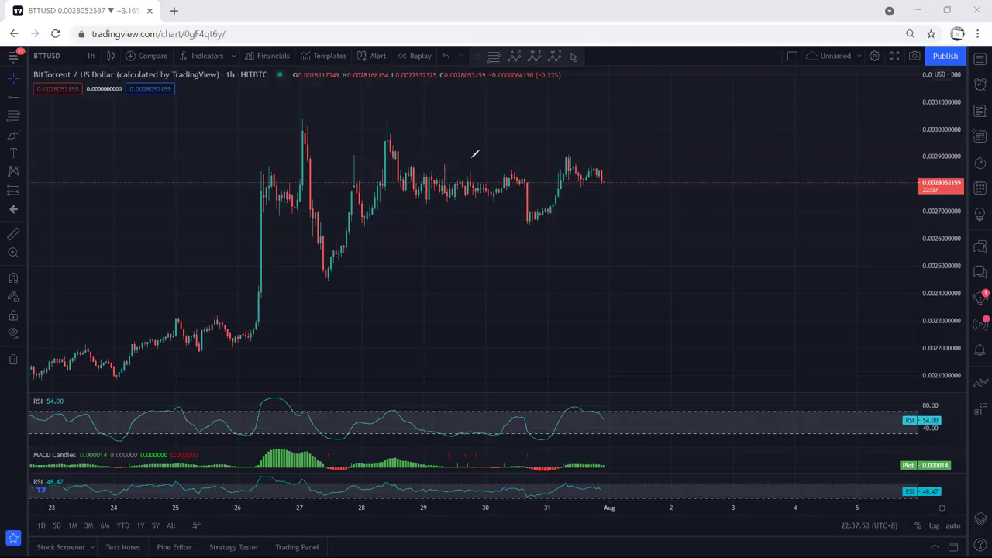
mouse_move(303, 278)
mouse_down()
mouse_move(622, 152)
mouse_move(304, 136)
mouse_move(339, 270)
mouse_up()
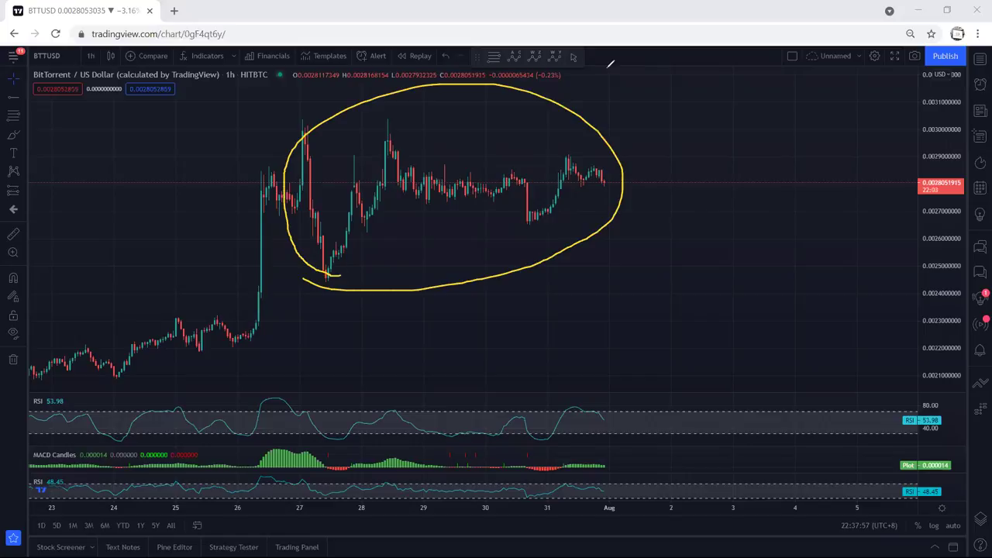
key(e)
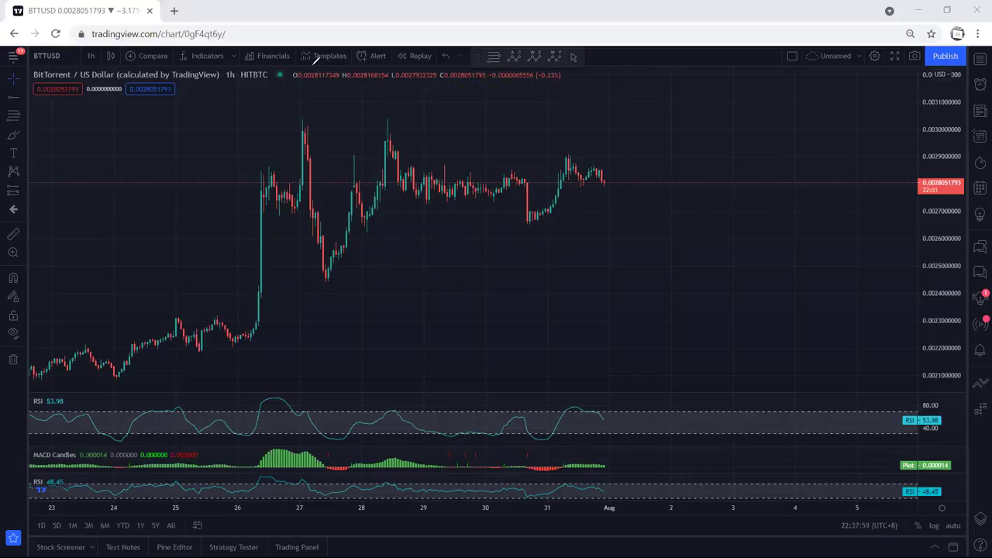
Switch the BTTUSD chart to the daily timeframe and stretch the price scale around the 0.0034 and 0.0038 rays.
click(91, 56)
click(96, 313)
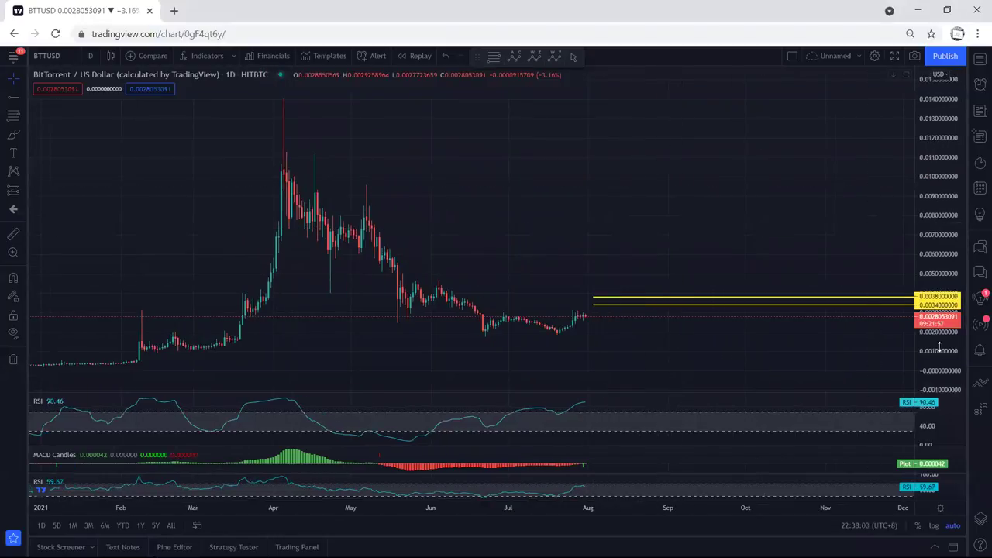
drag(939, 344, 939, 293)
drag(764, 242, 742, 194)
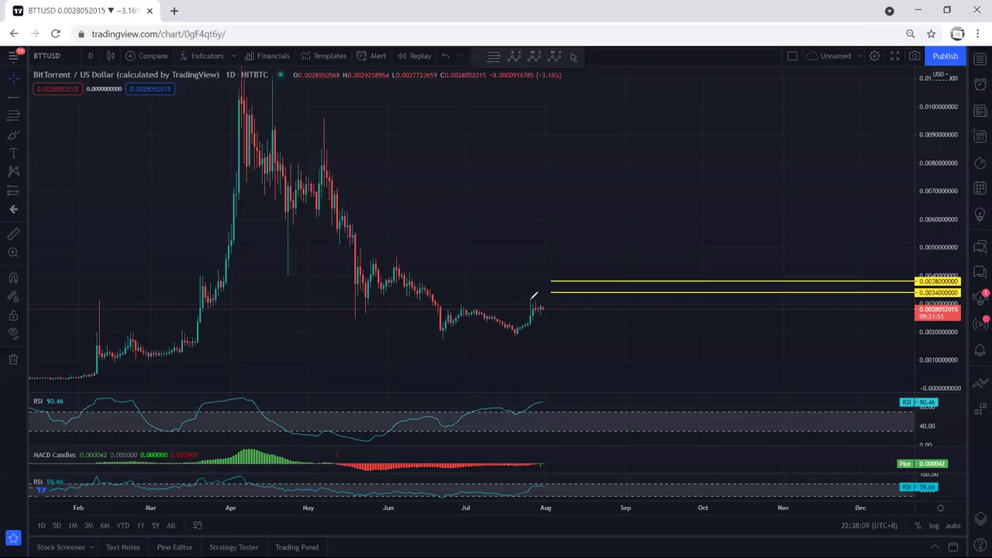
Mark the late-July candles, the zone between the 0.0034 and 0.0038 rays and the recent lows with the pen, and erase the markings.
mouse_move(529, 300)
mouse_down()
mouse_move(547, 305)
mouse_move(530, 314)
mouse_move(556, 318)
mouse_move(567, 280)
mouse_move(560, 292)
mouse_up()
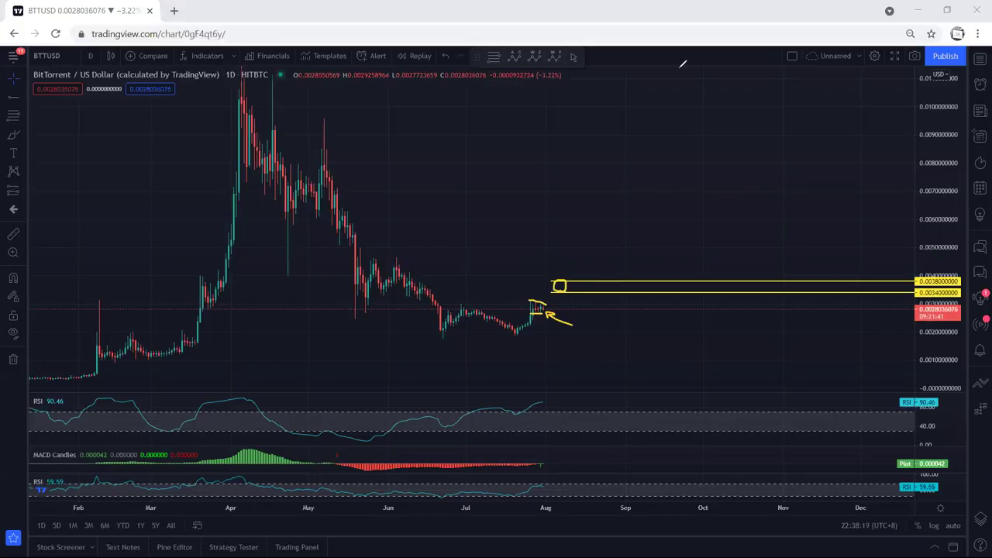
key(e)
mouse_move(443, 337)
mouse_down()
mouse_move(509, 325)
mouse_move(518, 333)
mouse_move(480, 342)
mouse_move(522, 341)
mouse_up()
drag(541, 308, 563, 335)
key(Escape)
Try a horizontal ray from 10 June just below the June low on the daily chart, and delete it.
click(10, 99)
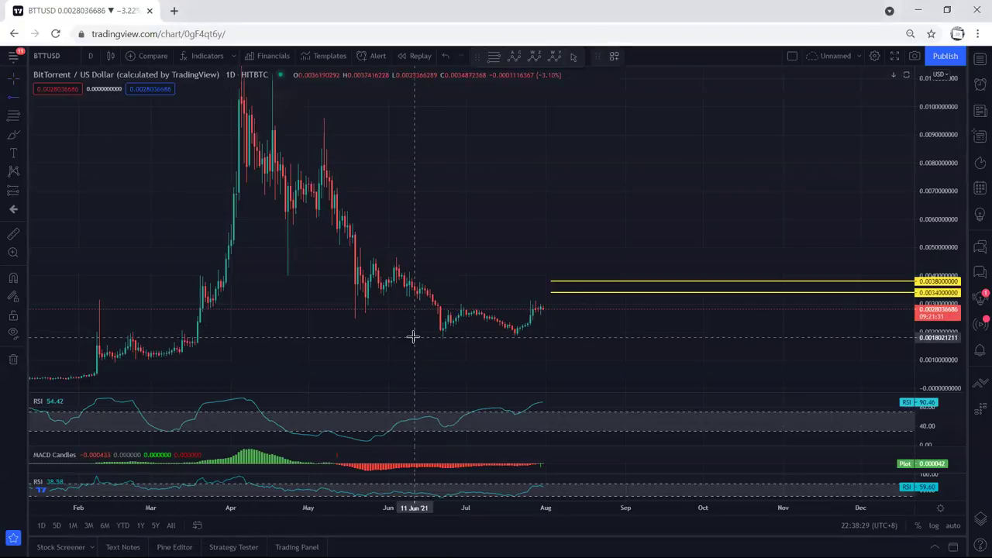
key(alt+j)
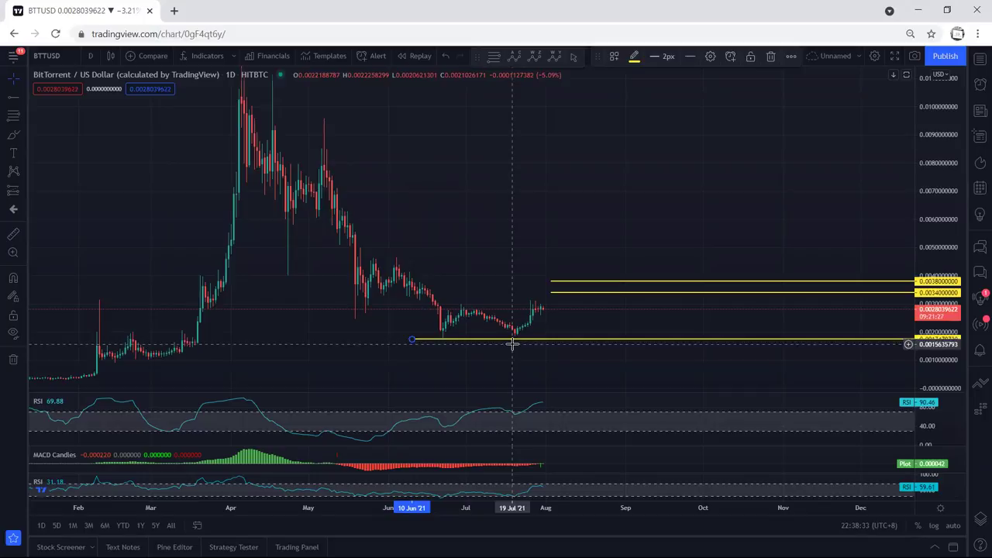
key(Delete)
Mark the June low and the late-July high on the daily chart with short pen strokes, and undo them.
drag(445, 337, 453, 336)
key(ctrl+z)
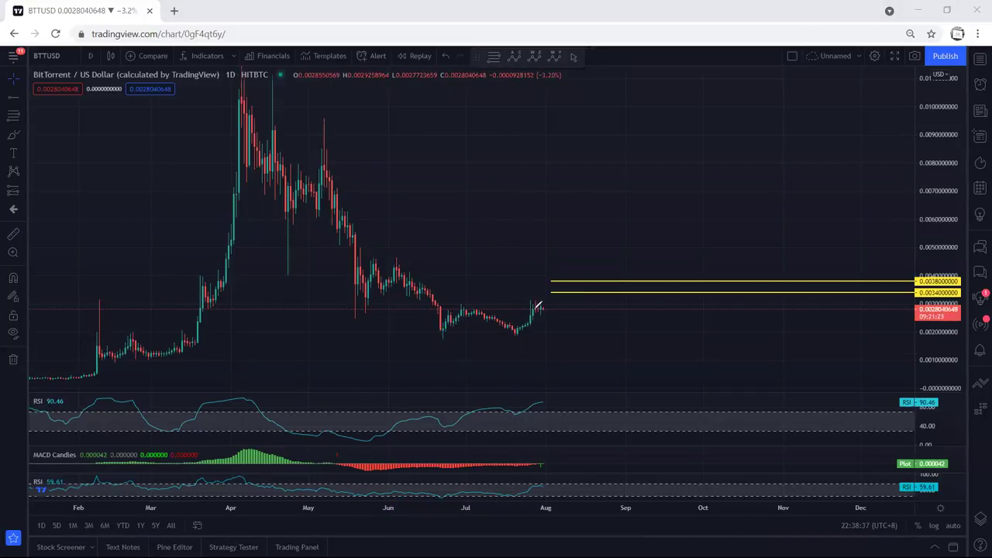
drag(532, 301, 542, 305)
key(ctrl+z)
Switch the chart to the 4-hour timeframe and reset the price scale to fit the candles.
click(90, 55)
click(140, 277)
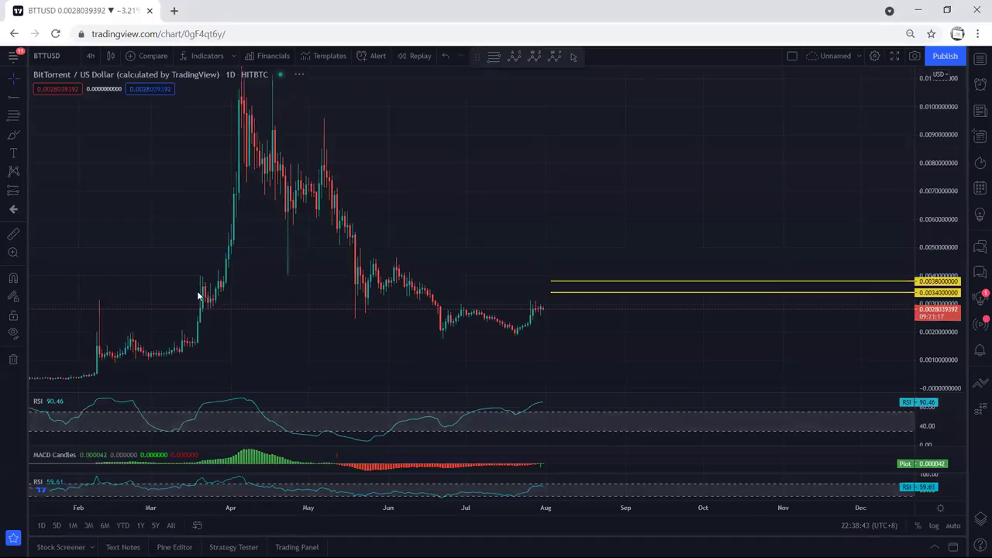
double_click(931, 339)
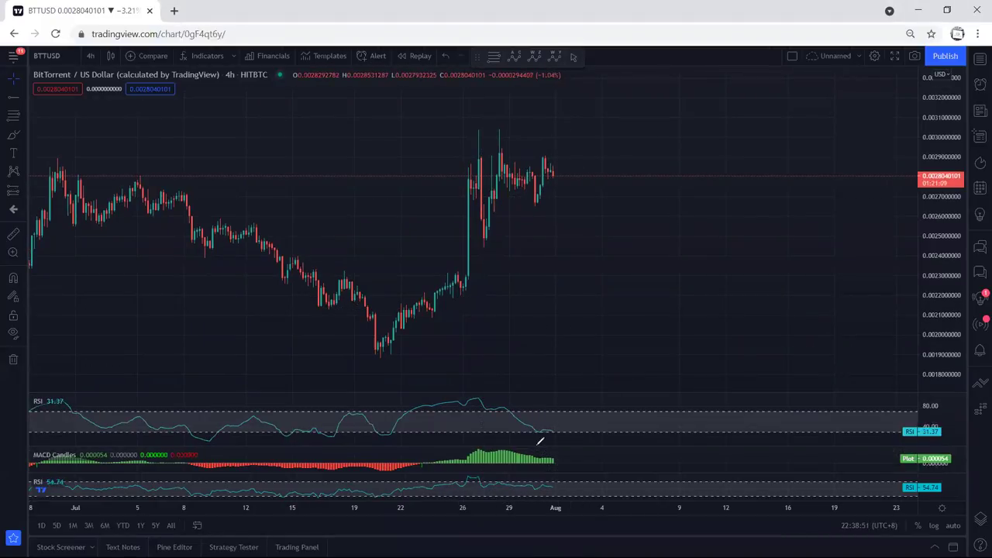
Sketch the price swings since 27 July and possible next moves on the 4-hour chart, and erase the sketches.
drag(555, 175, 575, 127)
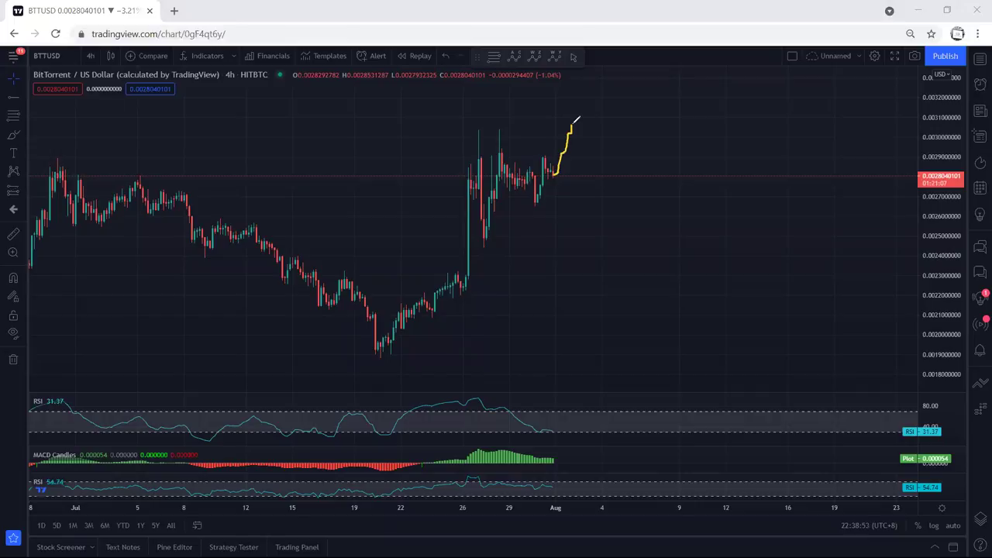
key(ctrl+z)
mouse_move(490, 226)
mouse_down()
mouse_move(504, 166)
mouse_move(533, 194)
mouse_move(554, 138)
mouse_up()
drag(478, 158, 488, 221)
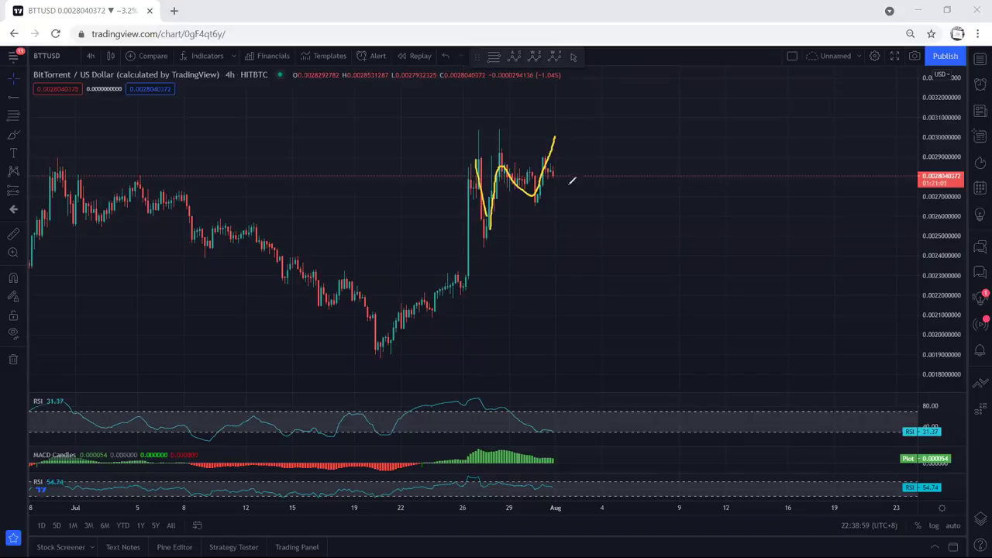
mouse_move(558, 169)
mouse_down()
mouse_move(563, 134)
mouse_move(601, 199)
mouse_up()
drag(483, 158, 555, 135)
mouse_move(490, 237)
mouse_down()
mouse_move(568, 214)
mouse_move(614, 137)
mouse_move(622, 80)
mouse_up()
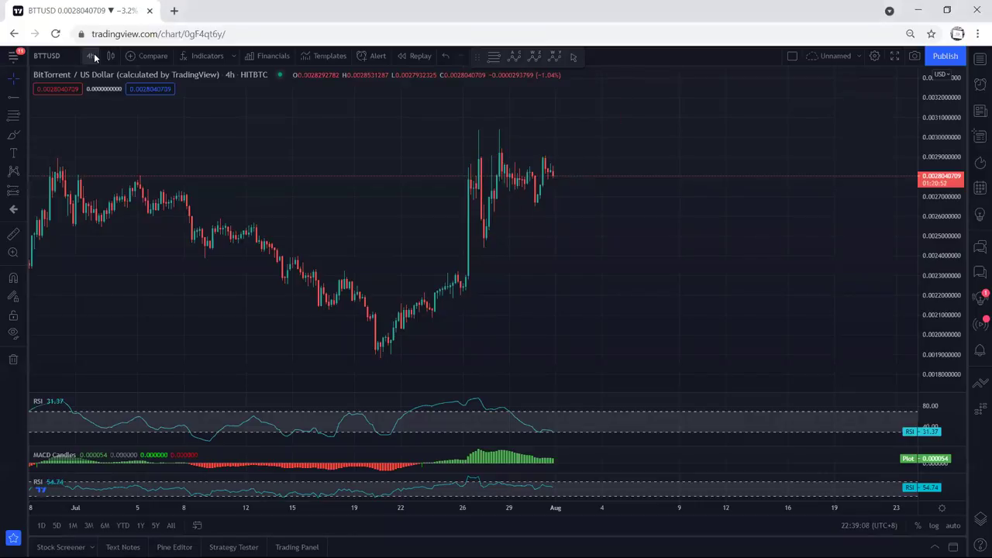
Return the chart to the 1-hour timeframe and adjust the price scale to leave room above the recent highs.
click(90, 56)
click(93, 225)
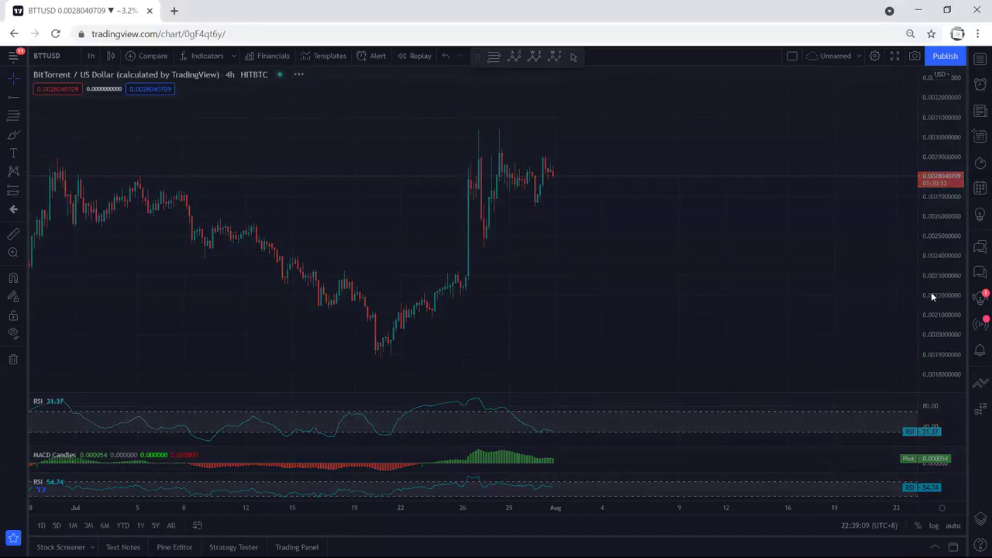
drag(588, 262, 640, 308)
drag(927, 132, 930, 198)
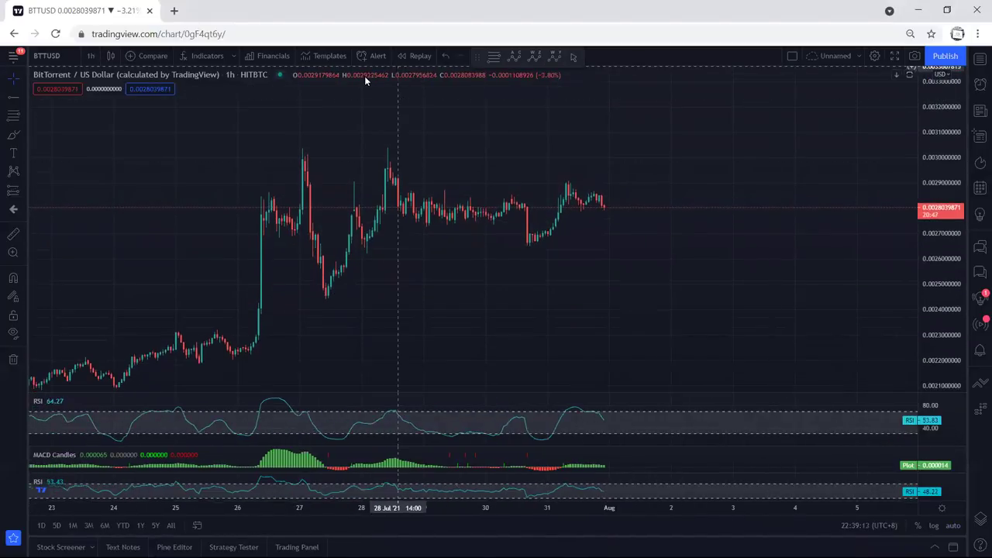
Trace the swings since 27 July with the pen, adding a resistance line near 0.0030 and a rising support line under the lows.
drag(531, 243, 609, 148)
mouse_move(318, 291)
mouse_down()
mouse_move(337, 286)
mouse_move(391, 164)
mouse_move(530, 239)
mouse_up()
drag(393, 153, 598, 144)
drag(320, 296, 536, 241)
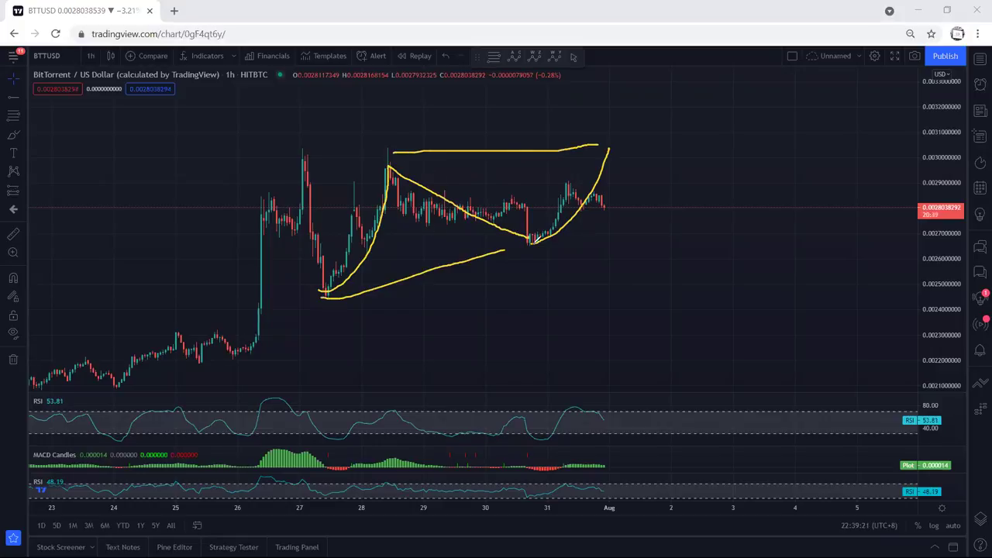
drag(299, 159, 326, 291)
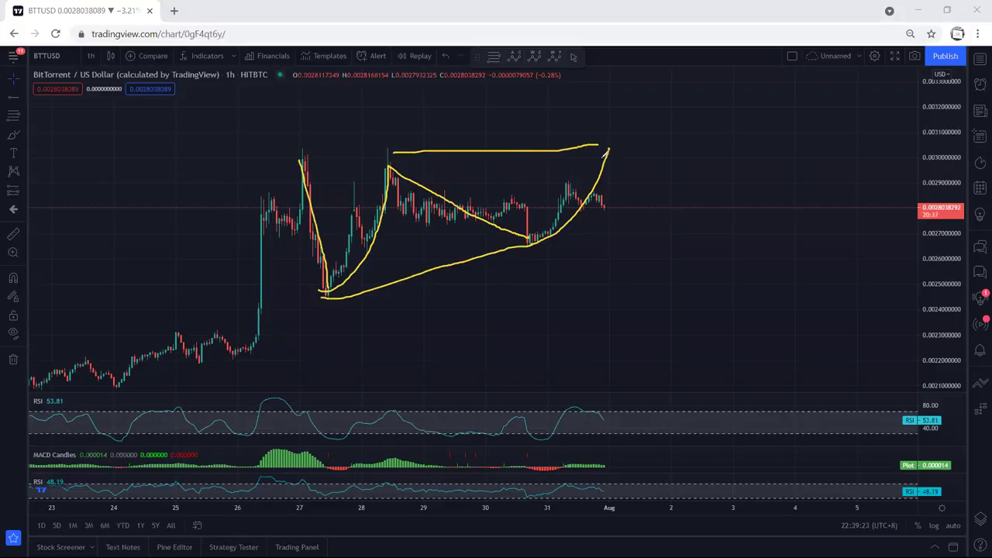
Sketch a projected drop to a lower support near 0.0025 and a breakout above 0.0033, retrace the recent swings, and erase everything.
drag(615, 147, 677, 256)
drag(302, 150, 599, 145)
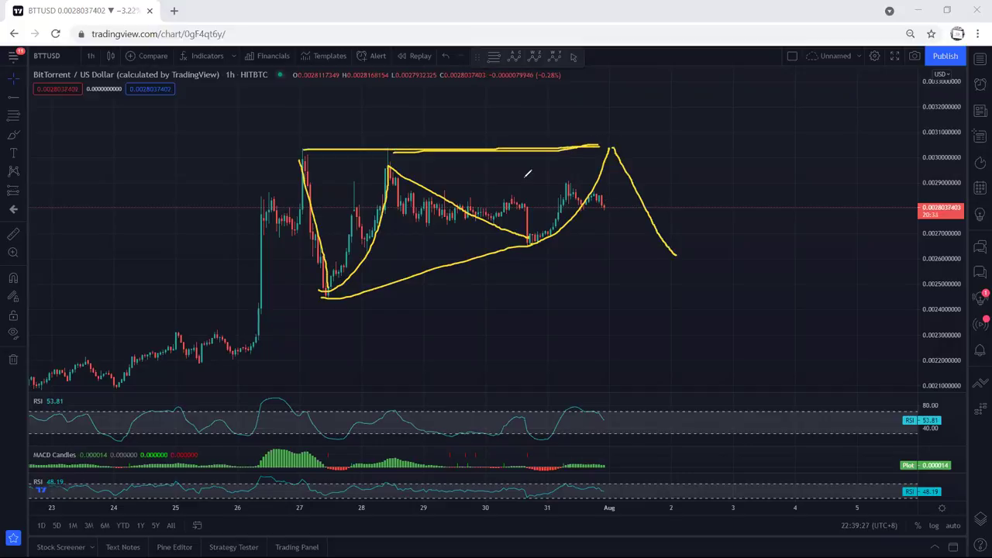
mouse_move(339, 304)
mouse_down()
mouse_move(665, 279)
mouse_move(733, 77)
mouse_move(736, 89)
mouse_up()
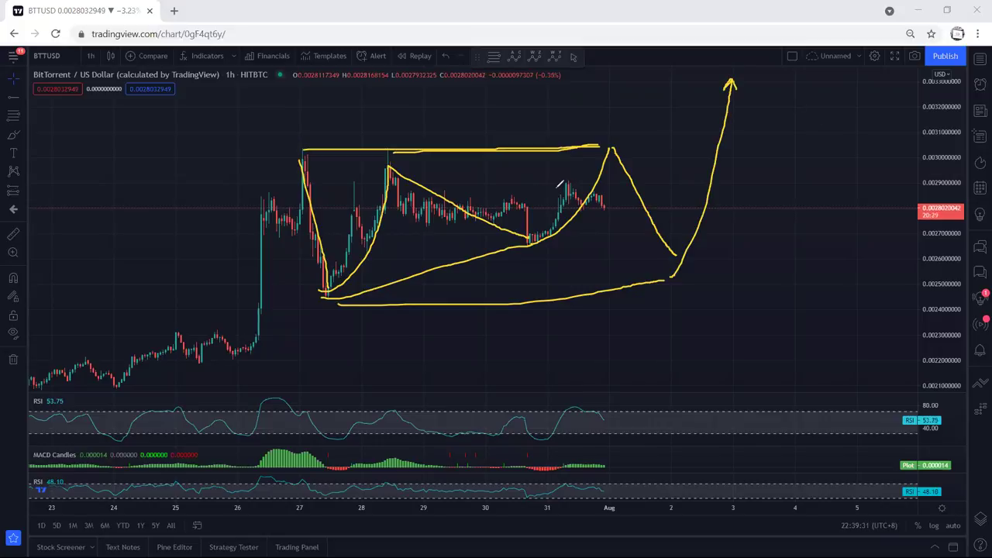
mouse_move(582, 183)
mouse_down()
mouse_move(606, 189)
mouse_move(588, 205)
mouse_up()
drag(538, 236, 566, 187)
mouse_move(332, 279)
mouse_down()
mouse_move(357, 252)
mouse_move(390, 168)
mouse_up()
mouse_move(587, 183)
mouse_down()
mouse_move(613, 198)
mouse_move(589, 207)
mouse_move(577, 186)
mouse_move(607, 210)
mouse_up()
key(e)
Redraw the recent rally, the resistance line near 0.0030, the rising support and the 27 July decline with the pen.
drag(567, 181, 599, 203)
mouse_move(527, 242)
mouse_down()
mouse_move(566, 188)
mouse_move(620, 146)
mouse_up()
drag(386, 146, 611, 148)
drag(327, 299, 534, 241)
mouse_move(472, 103)
mouse_down()
mouse_move(476, 151)
mouse_move(465, 142)
mouse_up()
drag(302, 159, 325, 298)
Sketch a projected fall to flat support near 0.0025 and a rebound to about 0.0032, and erase all pen drawings.
drag(622, 147, 686, 271)
mouse_move(608, 209)
mouse_down()
mouse_move(642, 159)
mouse_move(603, 144)
mouse_move(616, 213)
mouse_up()
drag(288, 153, 362, 154)
mouse_move(622, 144)
mouse_down()
mouse_move(651, 188)
mouse_move(690, 290)
mouse_up()
drag(342, 301, 656, 291)
drag(296, 159, 335, 286)
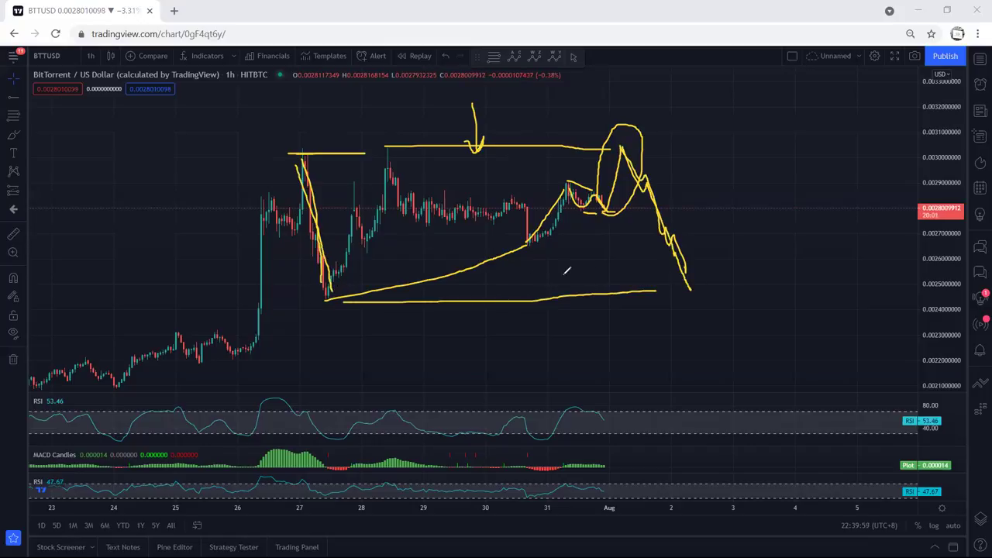
mouse_move(690, 289)
mouse_down()
mouse_move(759, 100)
mouse_move(758, 122)
mouse_up()
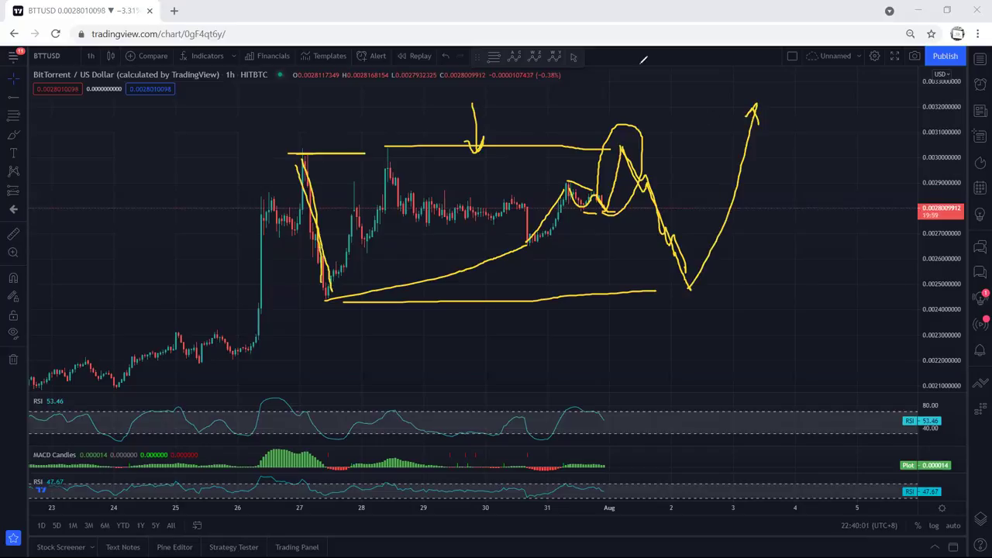
key(e)
mouse_move(574, 208)
mouse_down()
mouse_move(618, 194)
mouse_move(565, 170)
mouse_move(595, 210)
mouse_up()
key(Escape)
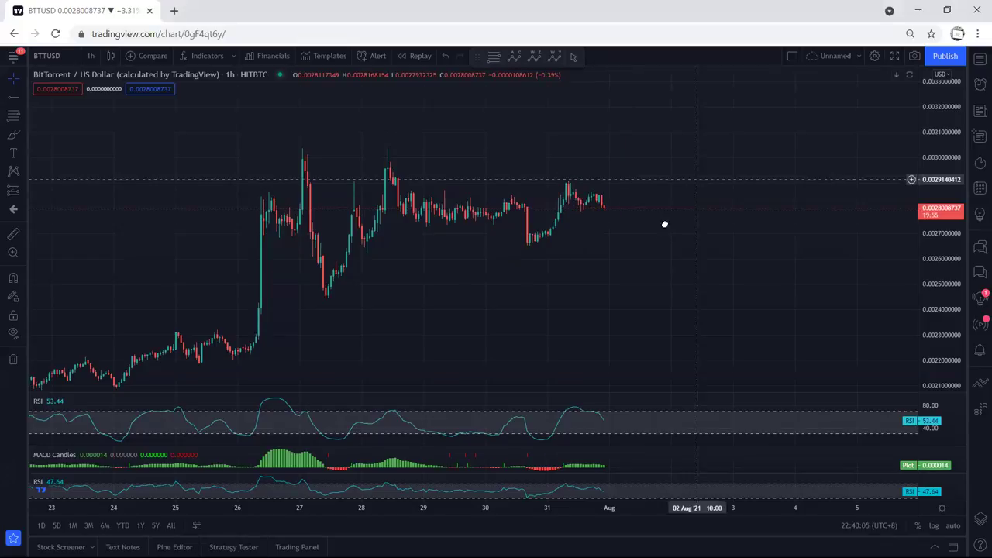
Place a horizontal ray at about 0.00287 from the 31 July 15:00 candle, above the latest minor peak.
drag(688, 194, 652, 236)
drag(928, 334, 928, 251)
drag(662, 227, 617, 217)
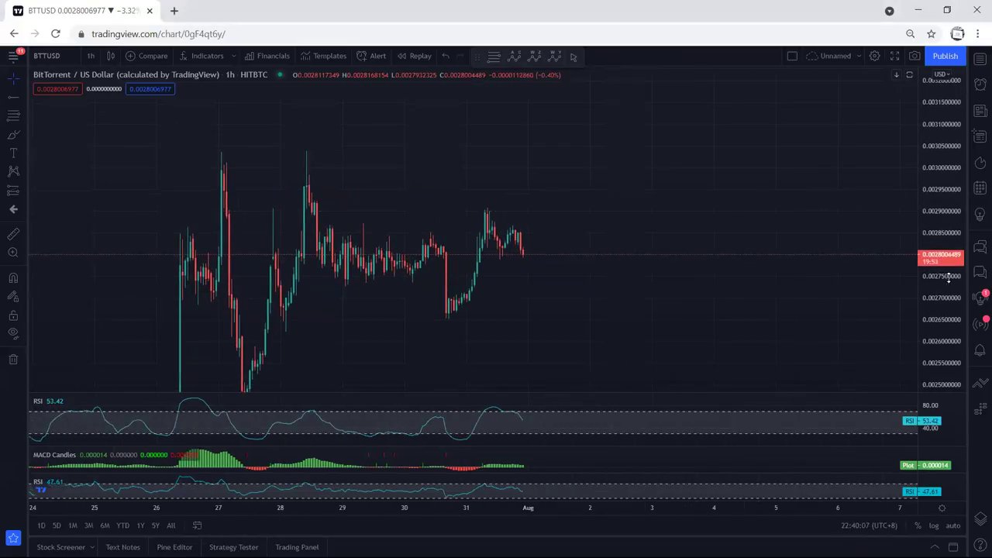
drag(935, 328, 928, 282)
click(13, 97)
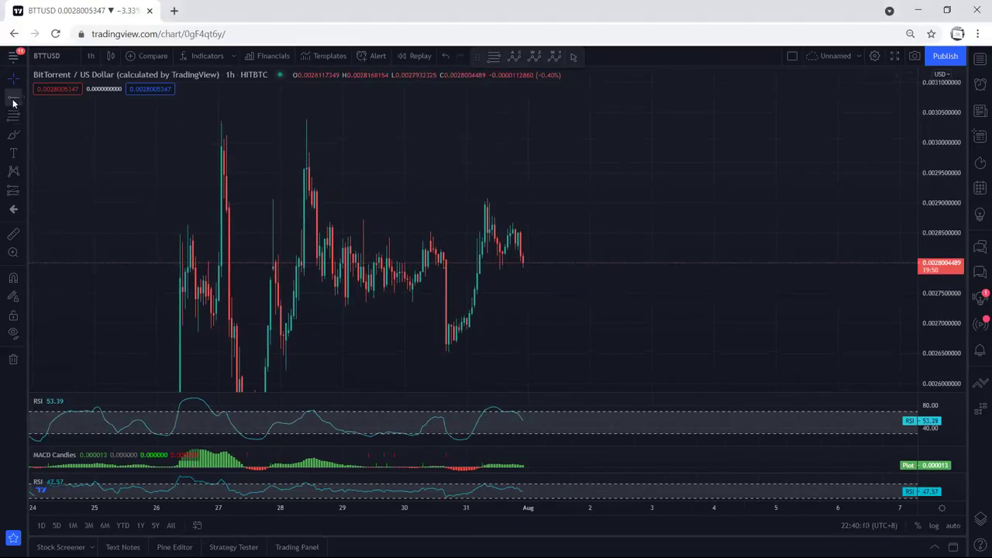
click(507, 222)
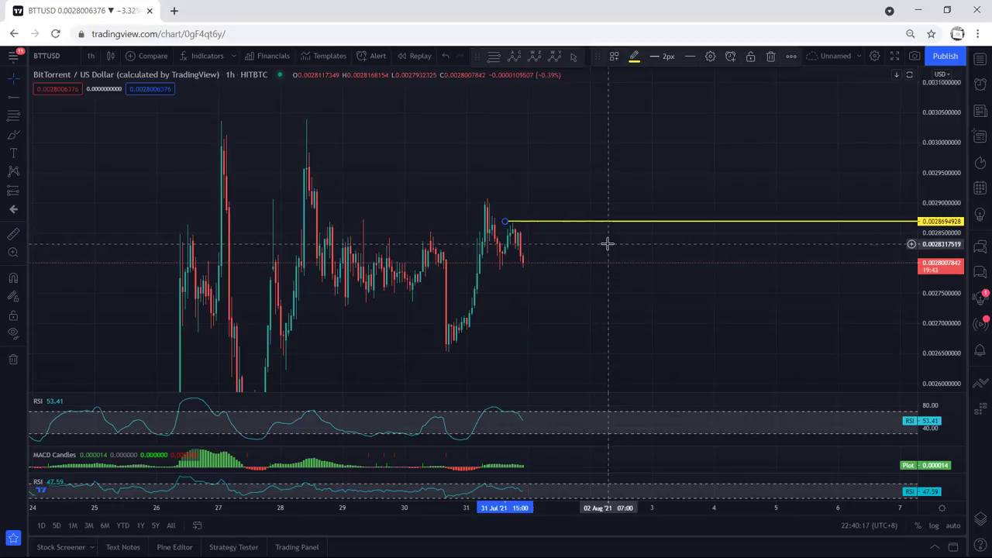
Set the new horizontal ray's price coordinate to 0.00287.
double_click(560, 224)
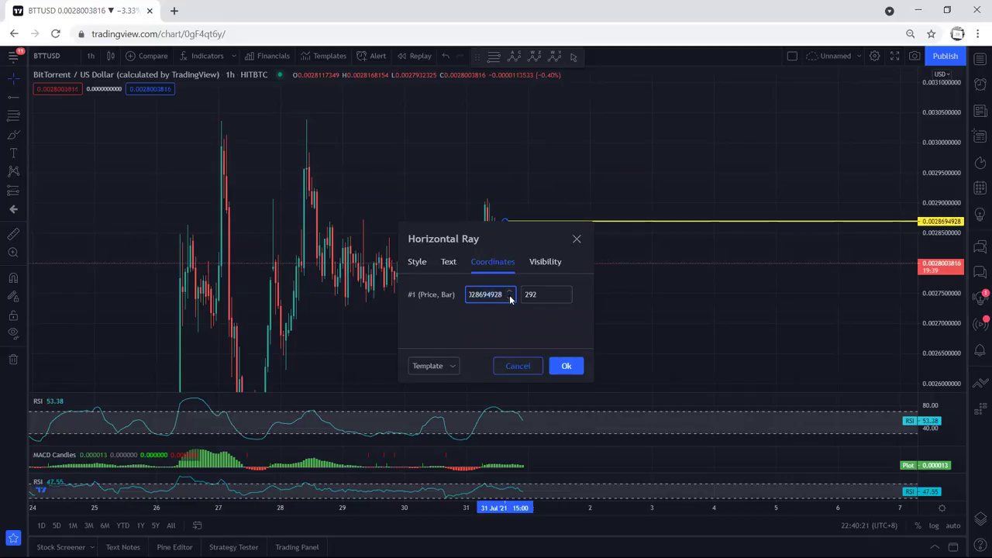
key(BackSpace)
key(BackSpace)
key(BackSpace)
key(BackSpace)
key(BackSpace)
key(BackSpace)
text(7)
click(557, 366)
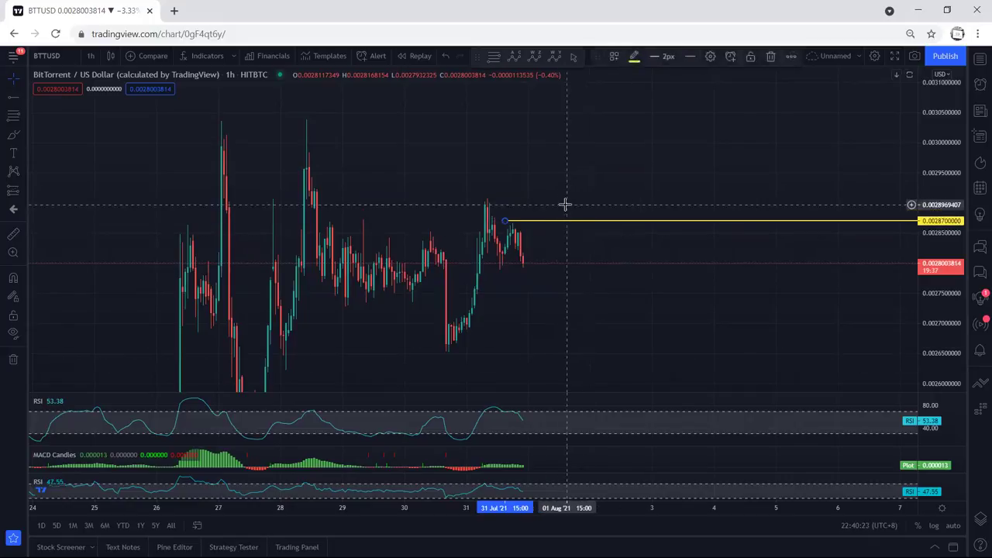
Refit the price scale, sketch a breakout above the 0.00287 ray with the 31 July high marked, and erase it.
double_click(952, 133)
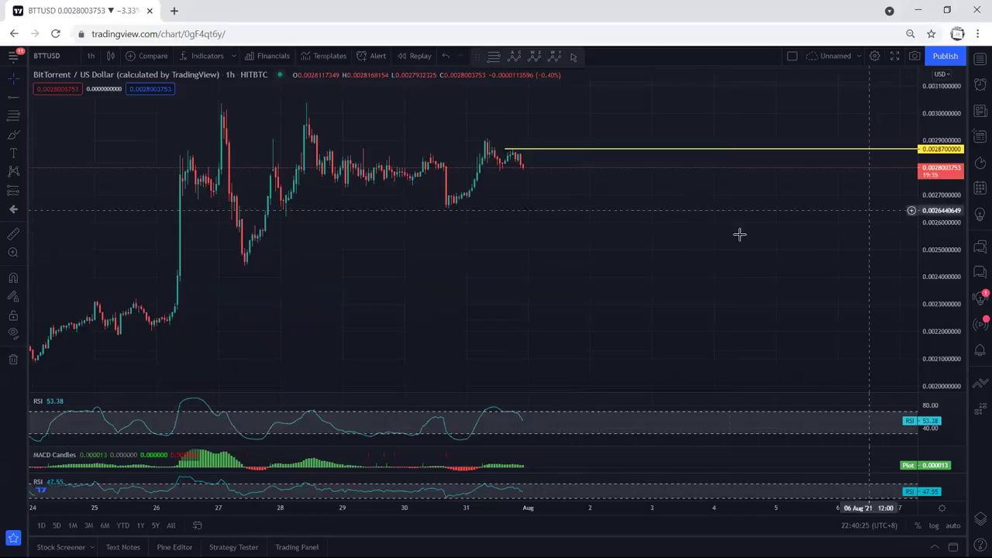
drag(710, 250, 702, 319)
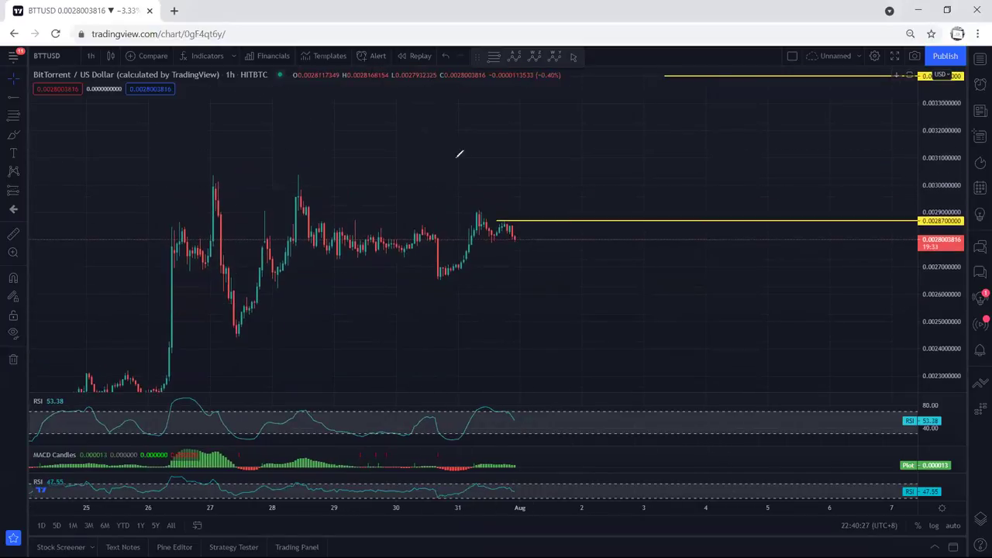
mouse_move(514, 239)
mouse_down()
mouse_move(526, 187)
mouse_move(548, 221)
mouse_up()
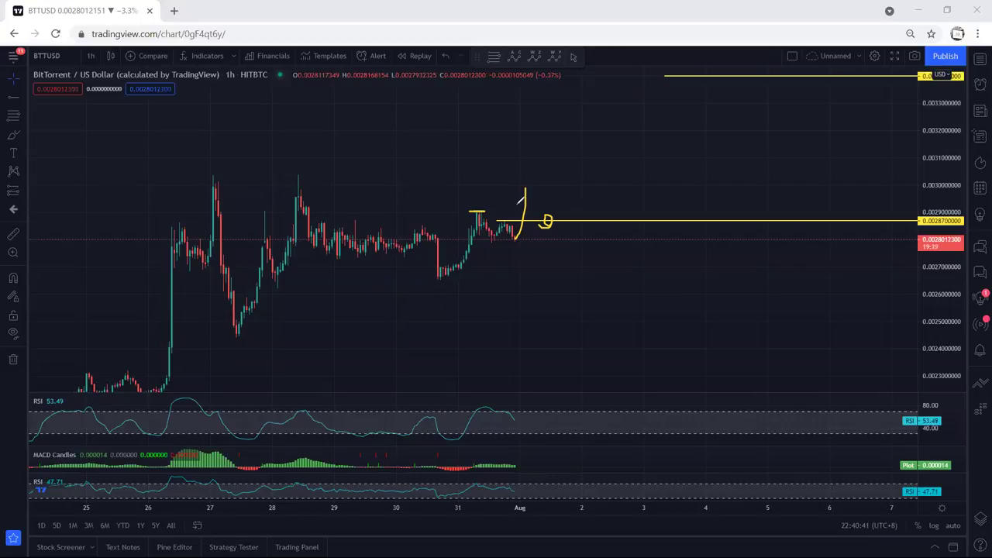
drag(530, 185, 526, 175)
mouse_move(922, 176)
mouse_down()
mouse_move(951, 193)
mouse_move(935, 169)
mouse_move(921, 186)
mouse_up()
mouse_move(525, 186)
mouse_down()
mouse_move(543, 119)
mouse_move(532, 117)
mouse_move(546, 118)
mouse_up()
Sketch a projected peak near 0.0030 followed by a fall to about 0.0026, and clear the pen drawings.
mouse_move(513, 236)
mouse_down()
mouse_move(534, 183)
mouse_move(570, 235)
mouse_up()
drag(602, 271, 612, 285)
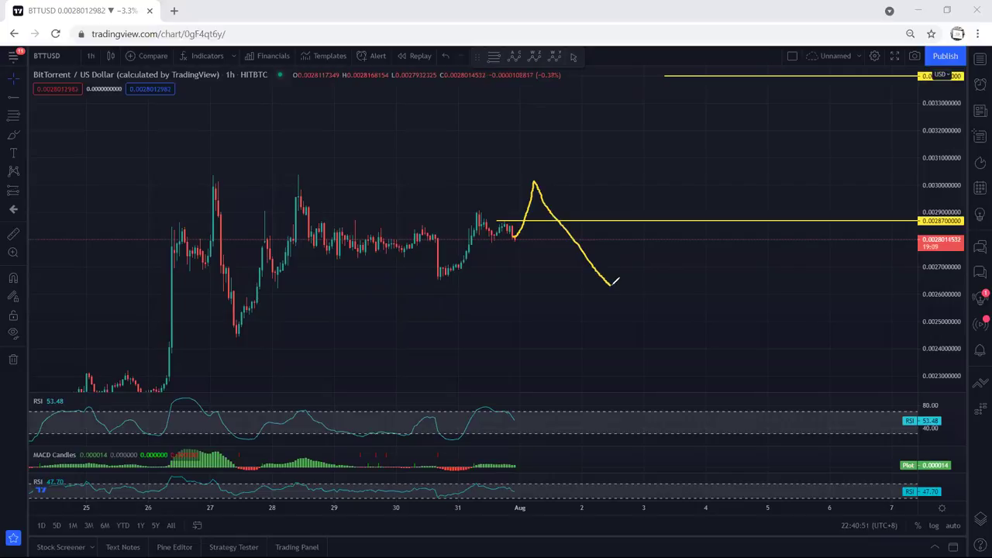
mouse_move(513, 236)
mouse_down()
mouse_move(532, 226)
mouse_move(499, 207)
mouse_move(518, 238)
mouse_move(537, 159)
mouse_up()
drag(534, 158, 542, 169)
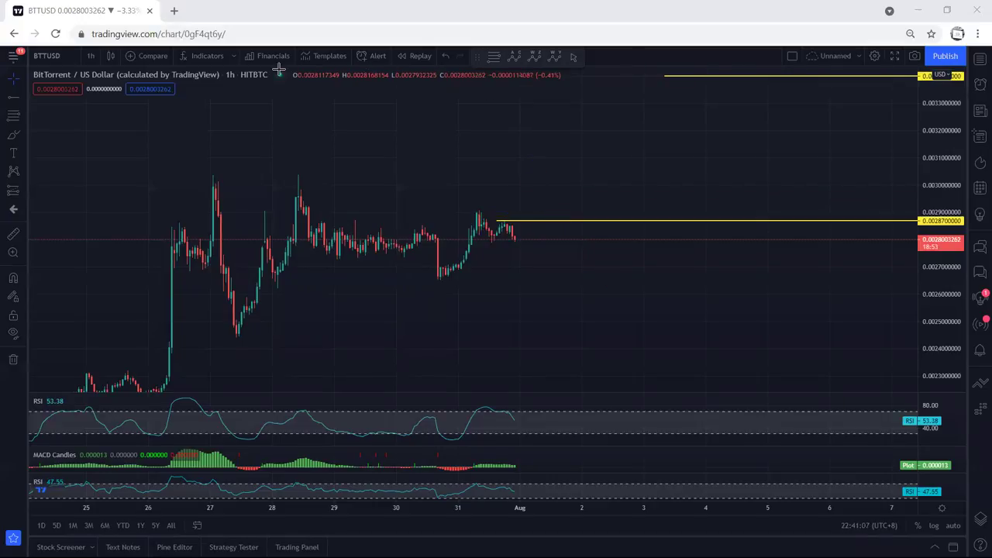
drag(334, 131, 351, 118)
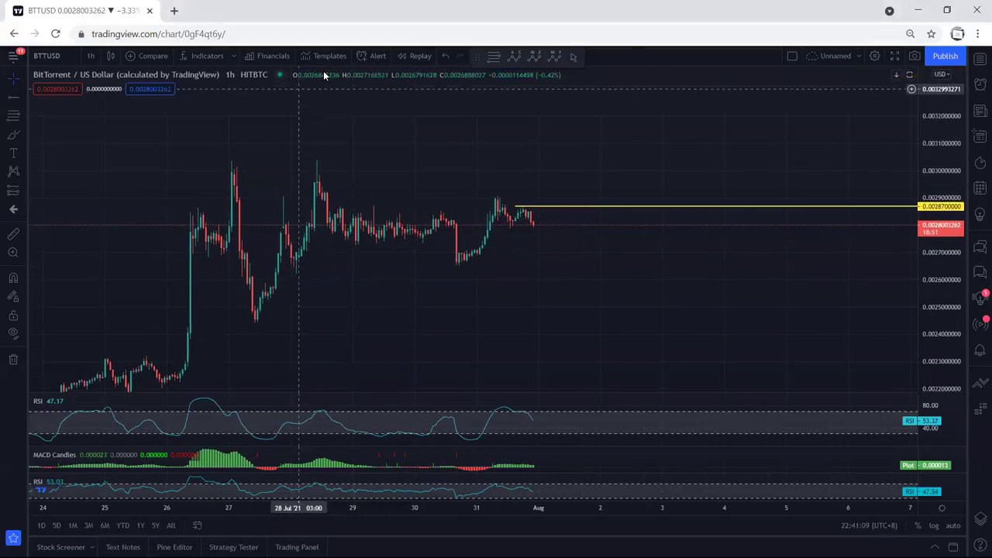